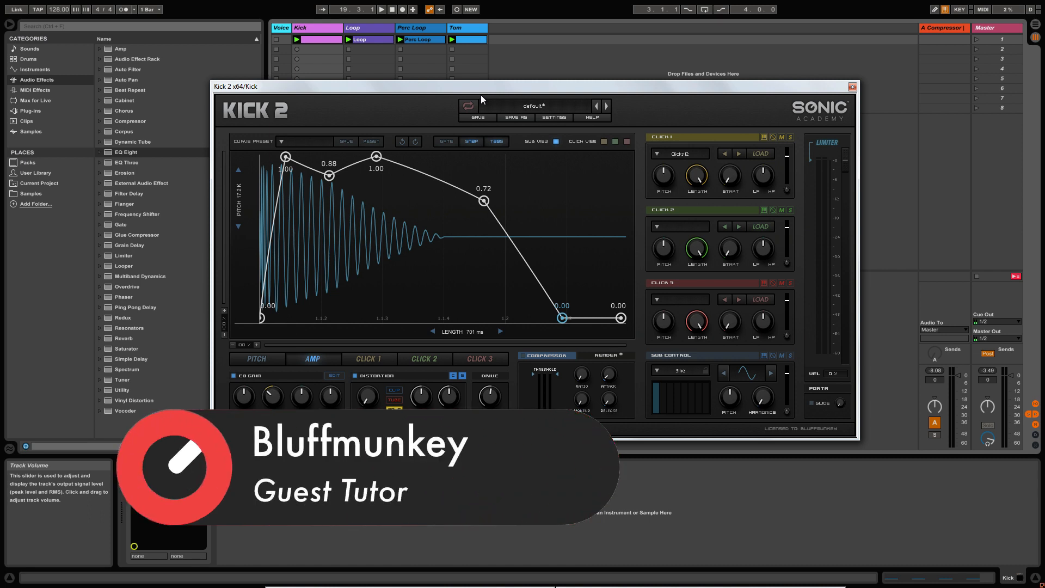
# Play the project with the Kick 2 synth in view, and close its plug-in window
pyautogui.moveTo(491, 83); pyautogui.dragTo(577, 97)
pyautogui.press('space')
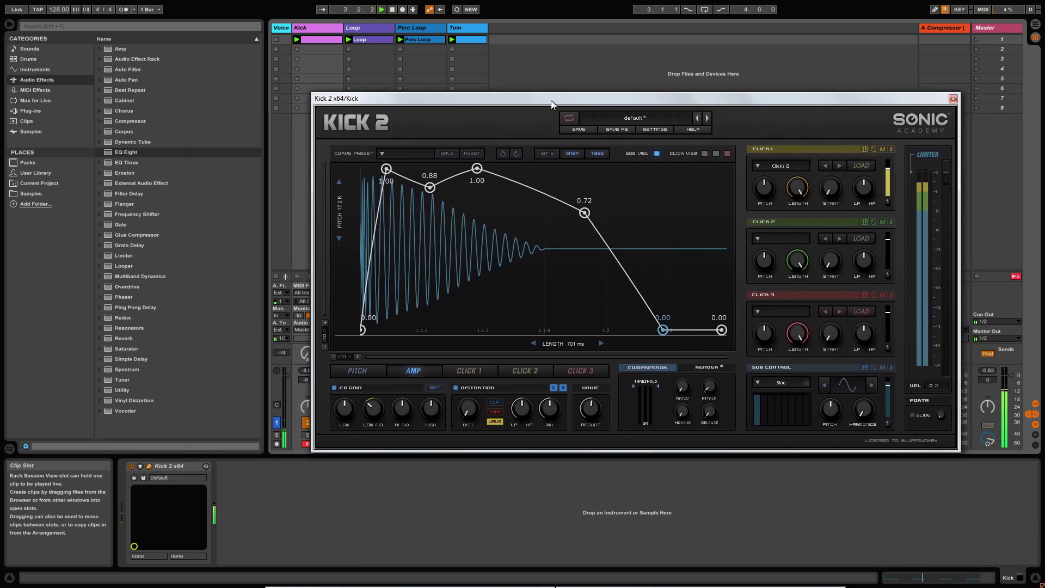
pyautogui.click(953, 99)
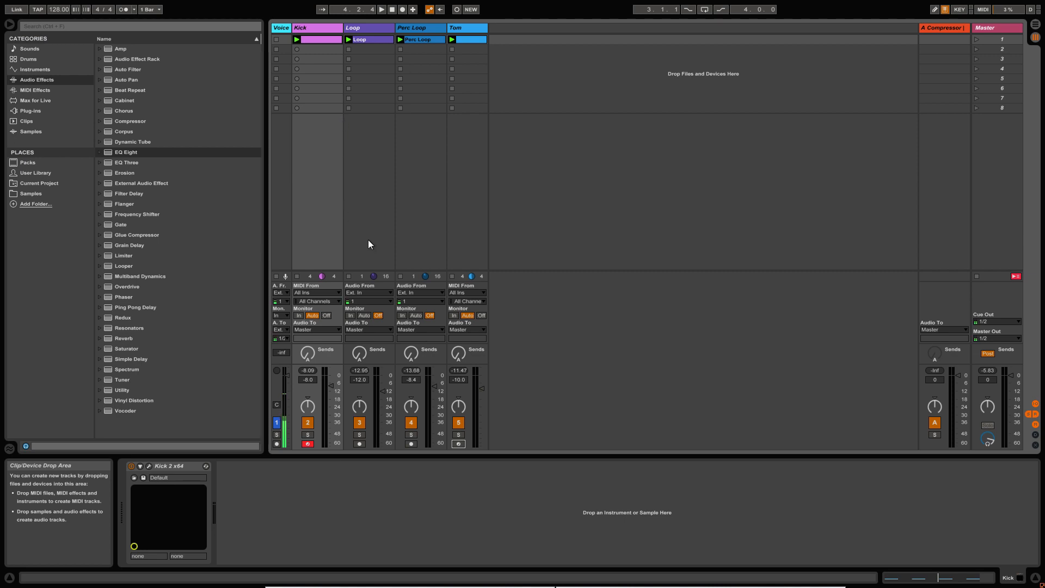
# Audition the Kick, Loop, Perc Loop and Tom tracks one at a time in solo, show Tom's devices, and clear the solo
pyautogui.click(308, 434)
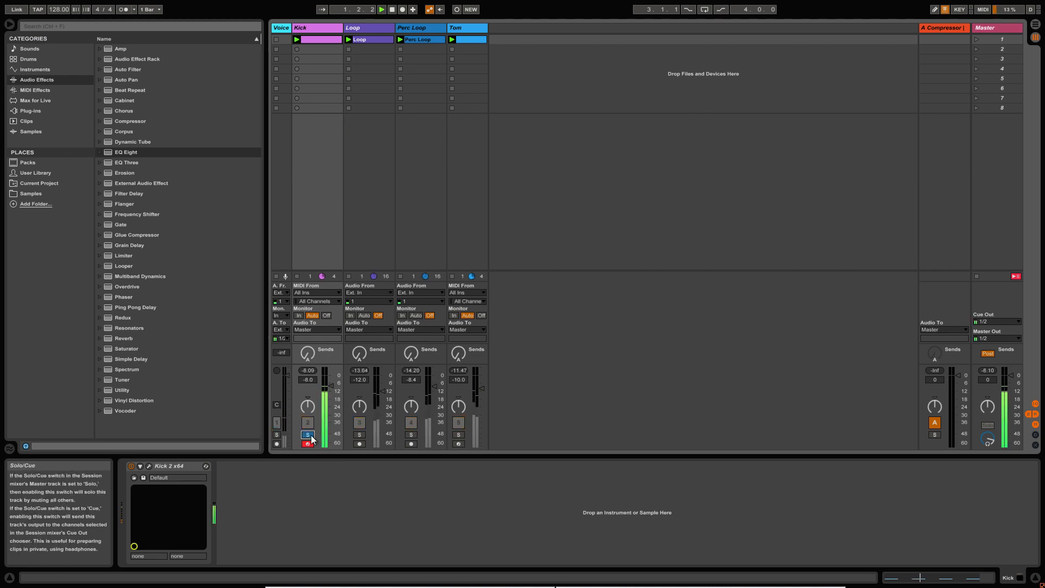
pyautogui.click(360, 435)
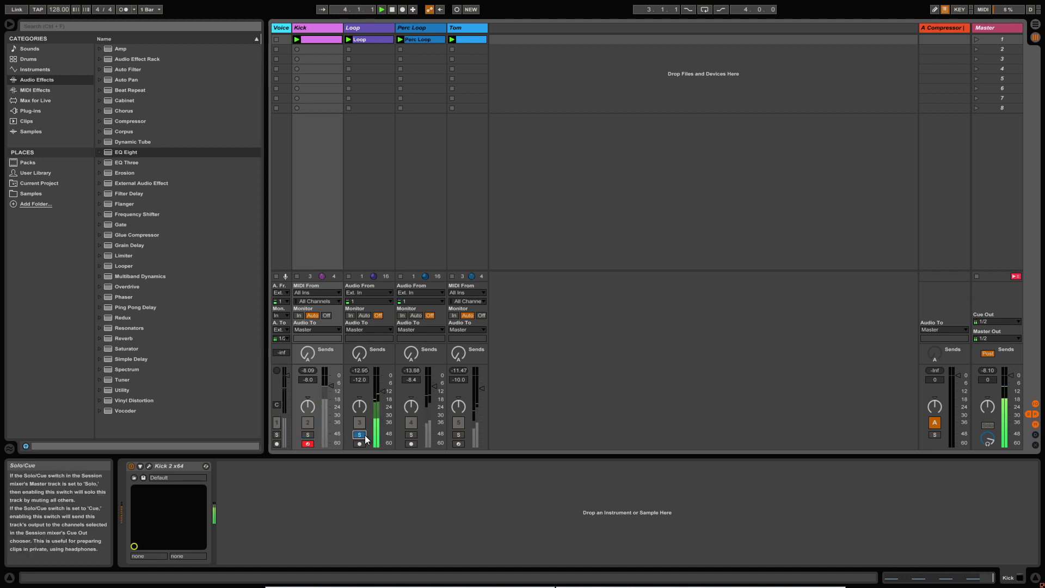
pyautogui.click(412, 435)
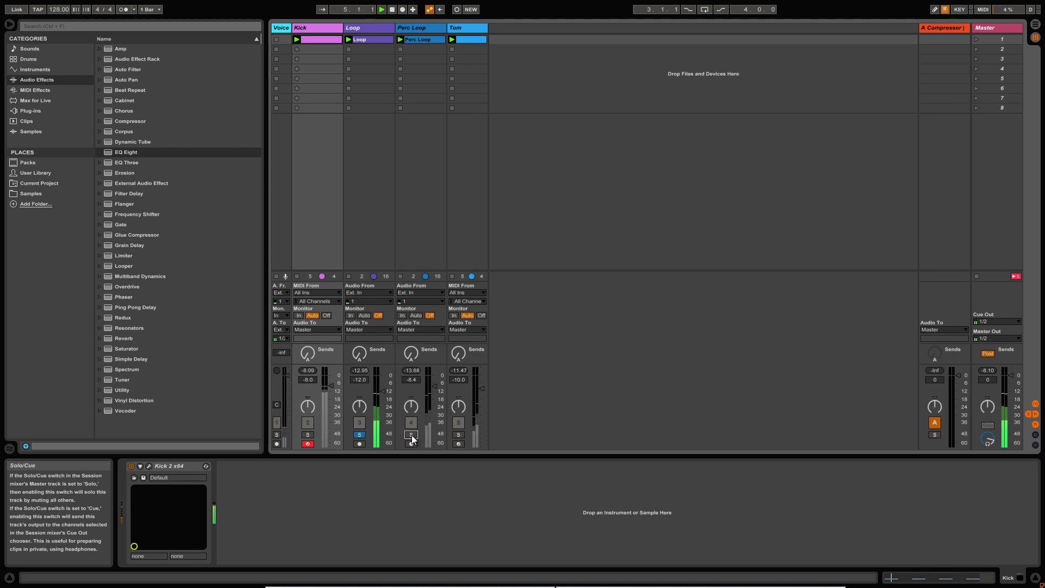
pyautogui.click(458, 435)
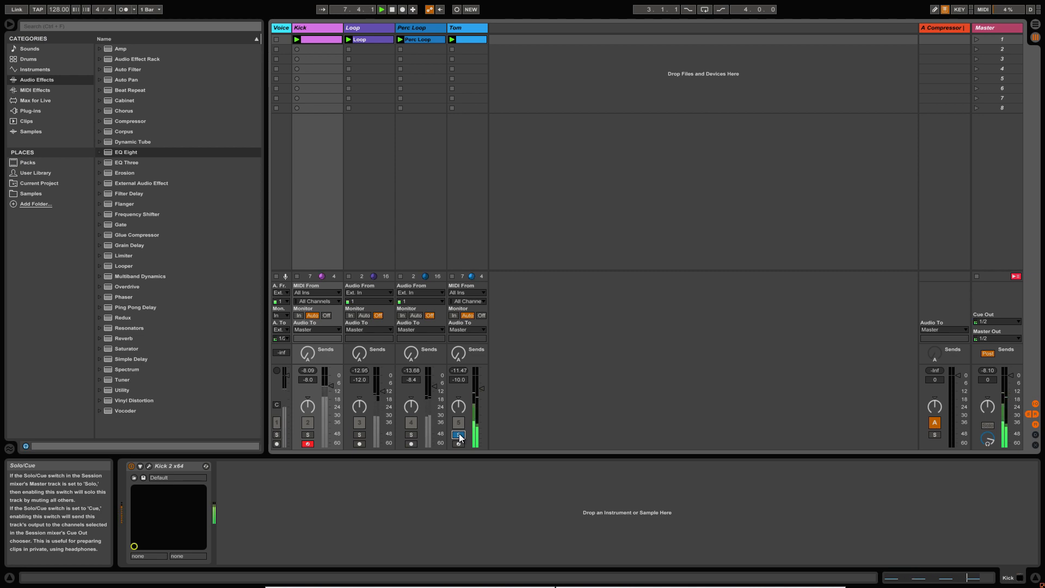
pyautogui.click(466, 28)
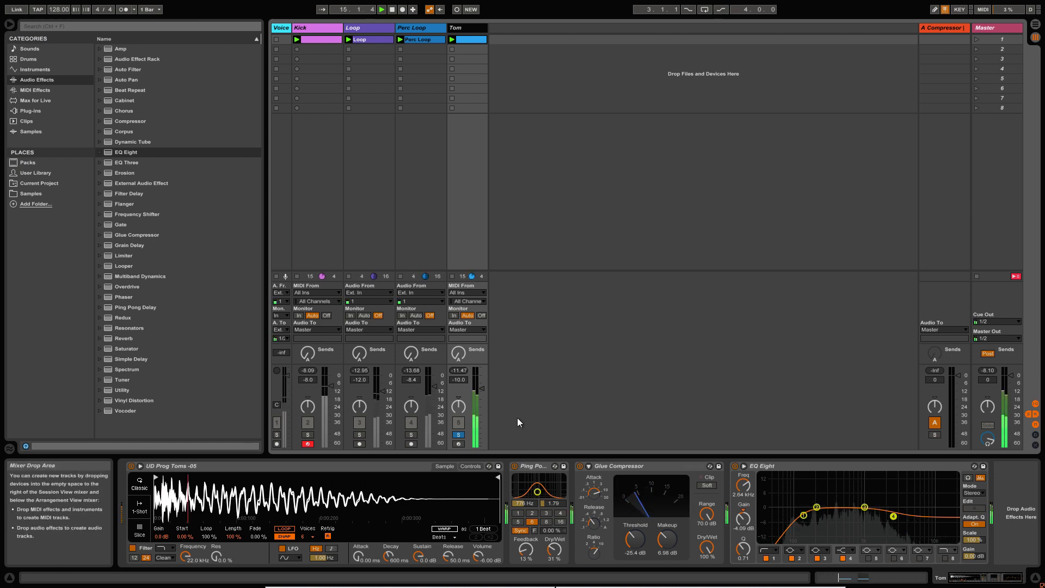
pyautogui.click(458, 435)
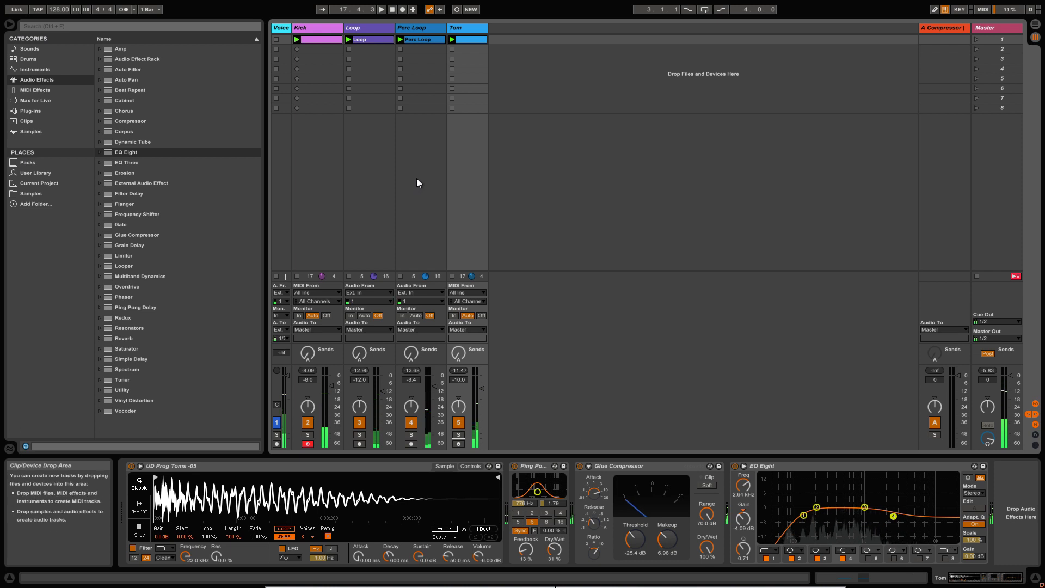
# Examine the compressor return track's device chain, including the iZotope Trash 2 interface without its Preset Manager, and close the plug-in window
pyautogui.click(947, 29)
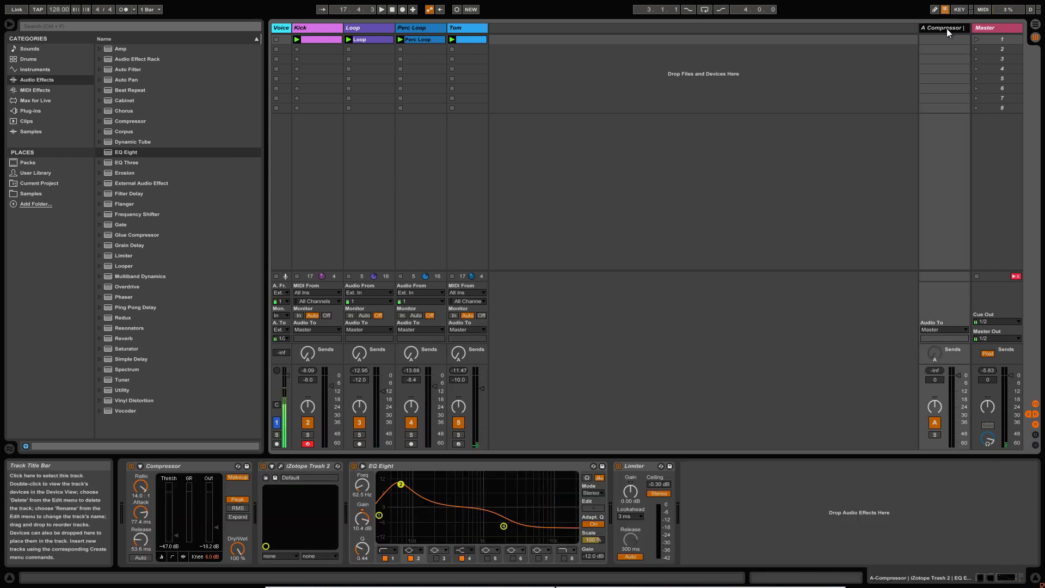
pyautogui.click(177, 466)
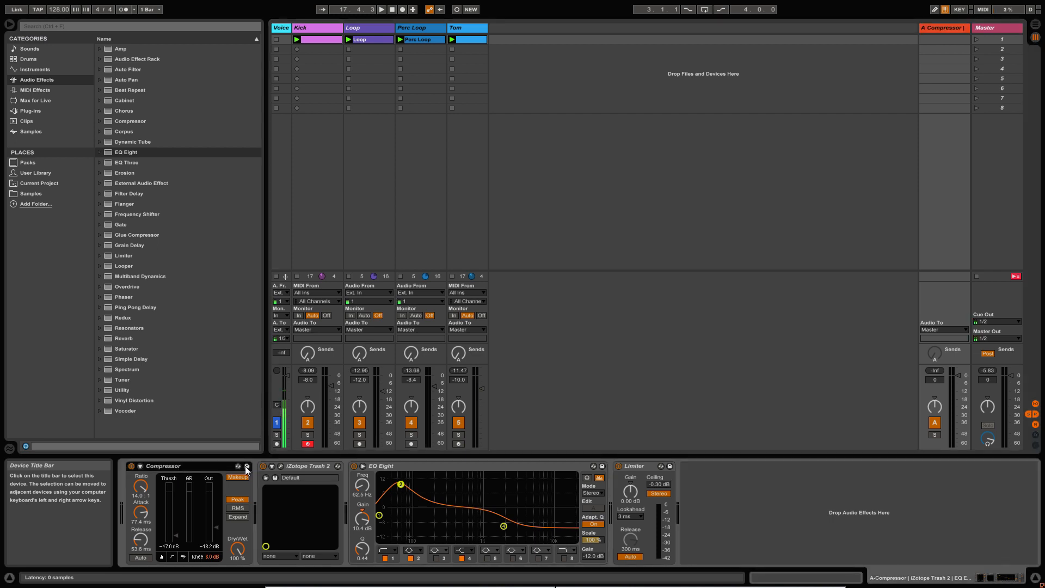
pyautogui.click(302, 466)
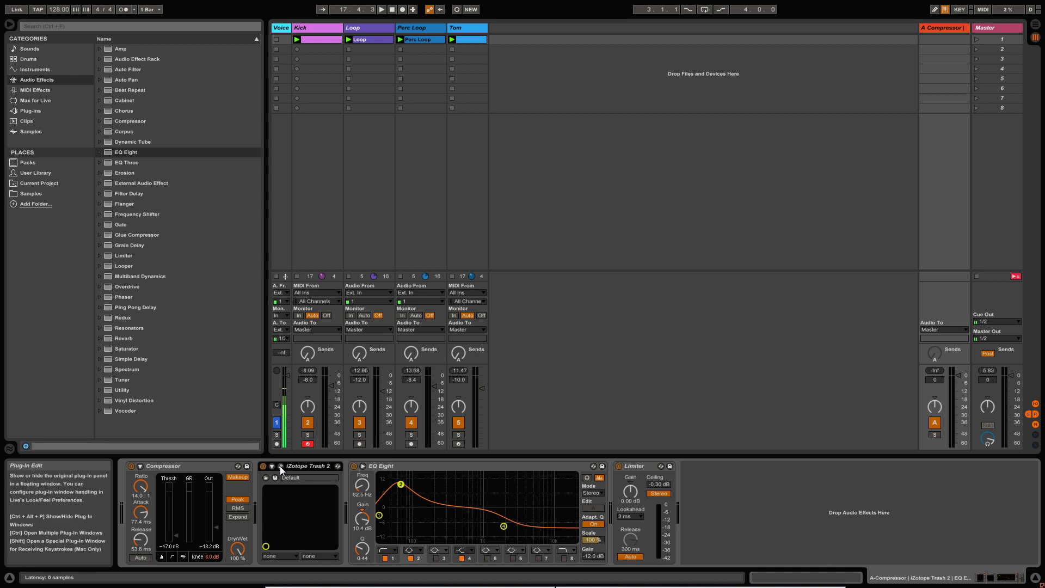
pyautogui.click(280, 465)
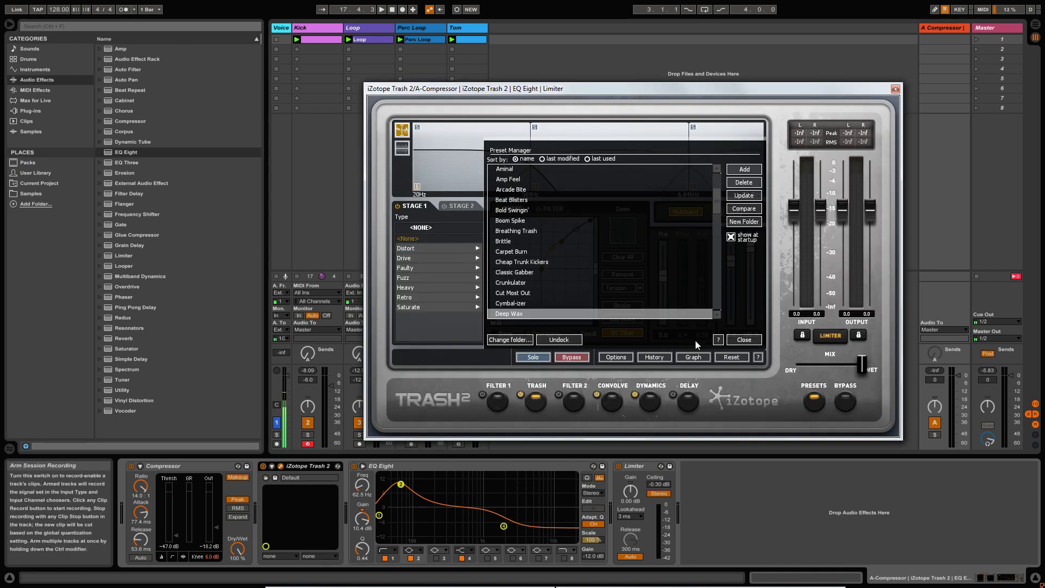
pyautogui.click(743, 339)
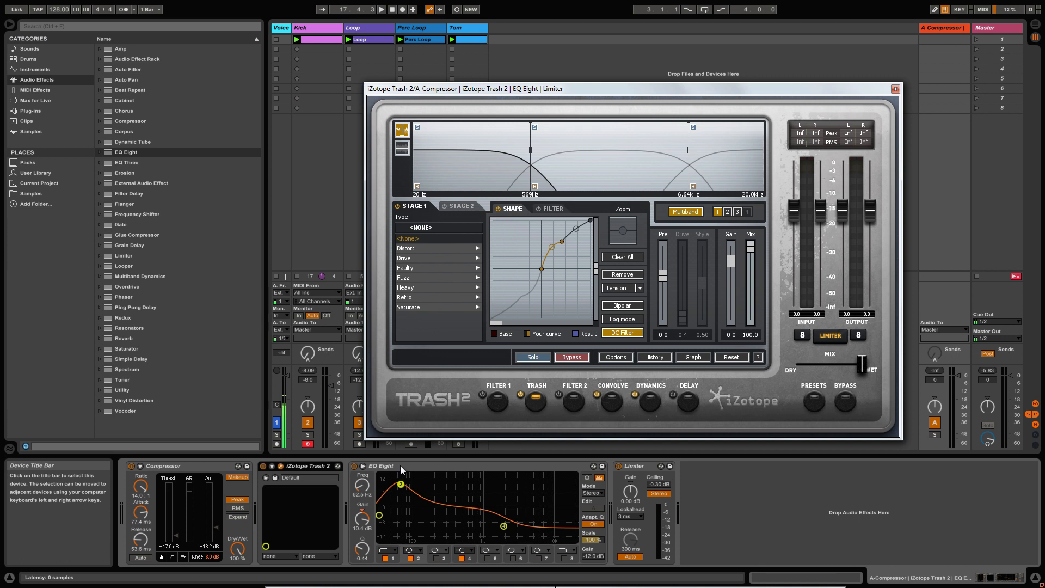
pyautogui.click(895, 89)
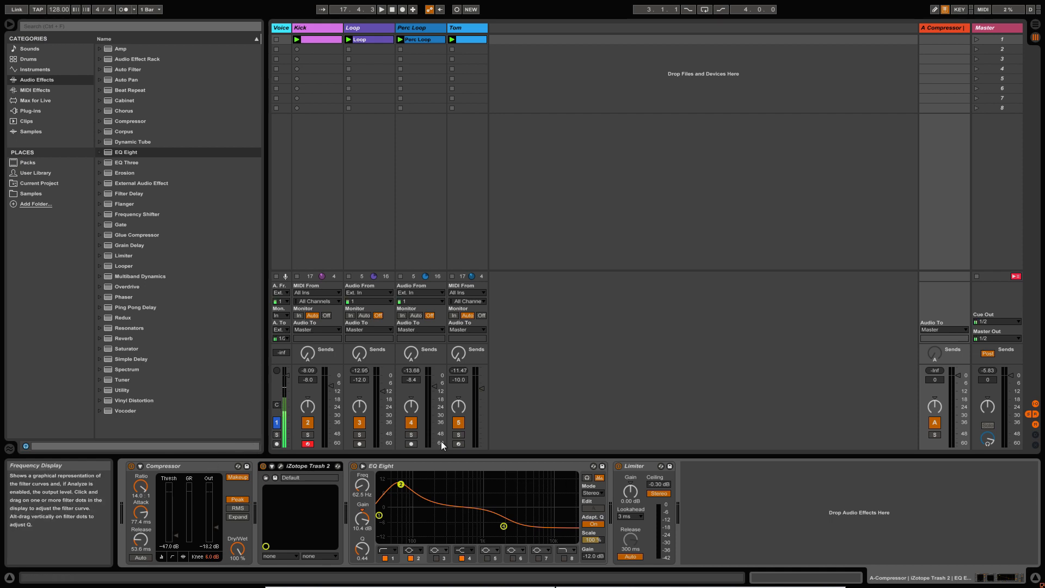
# Audition the Kick track's send A by raising it during playback, first in the full mix and again with Kick soloed
pyautogui.press('space')
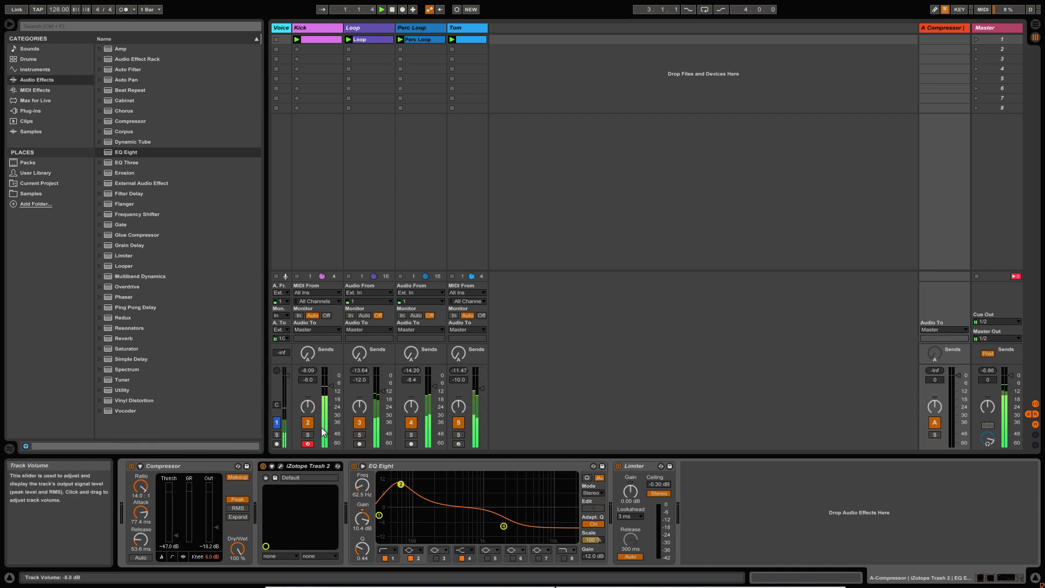
pyautogui.moveTo(309, 355); pyautogui.dragTo(309, 329)
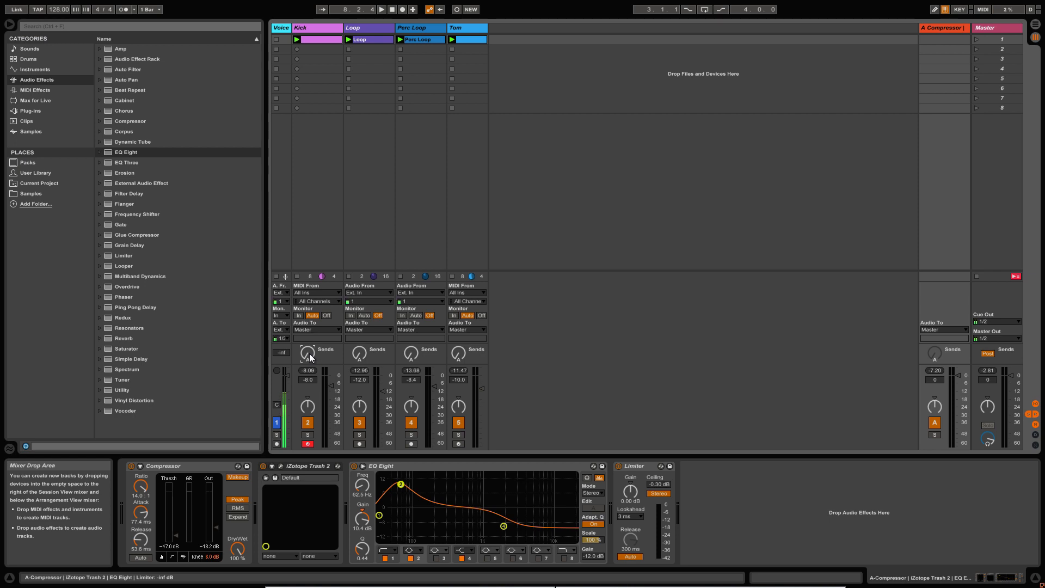
pyautogui.click(307, 435)
pyautogui.press('space')
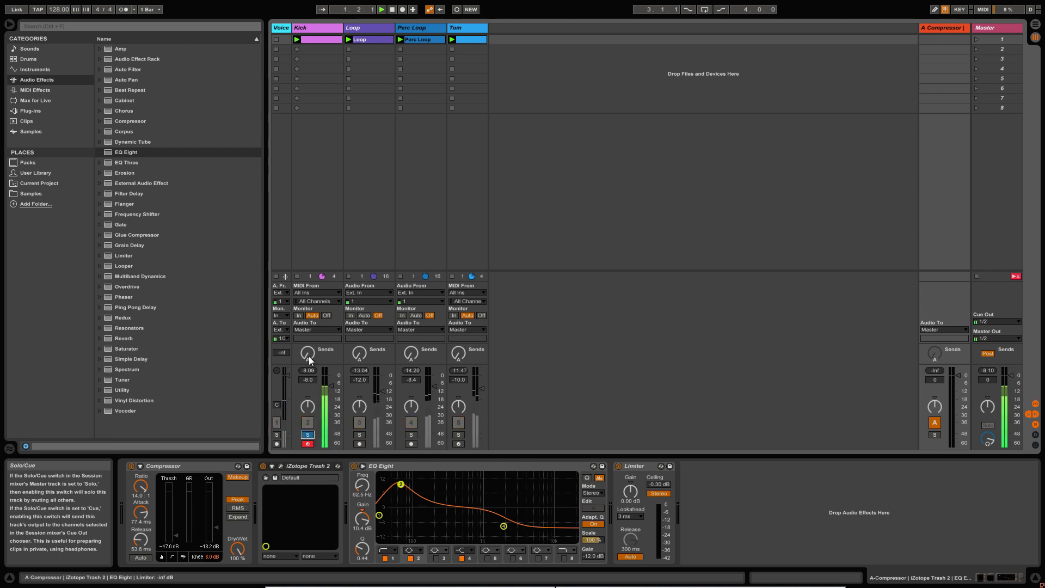
pyautogui.moveTo(308, 355); pyautogui.dragTo(308, 332)
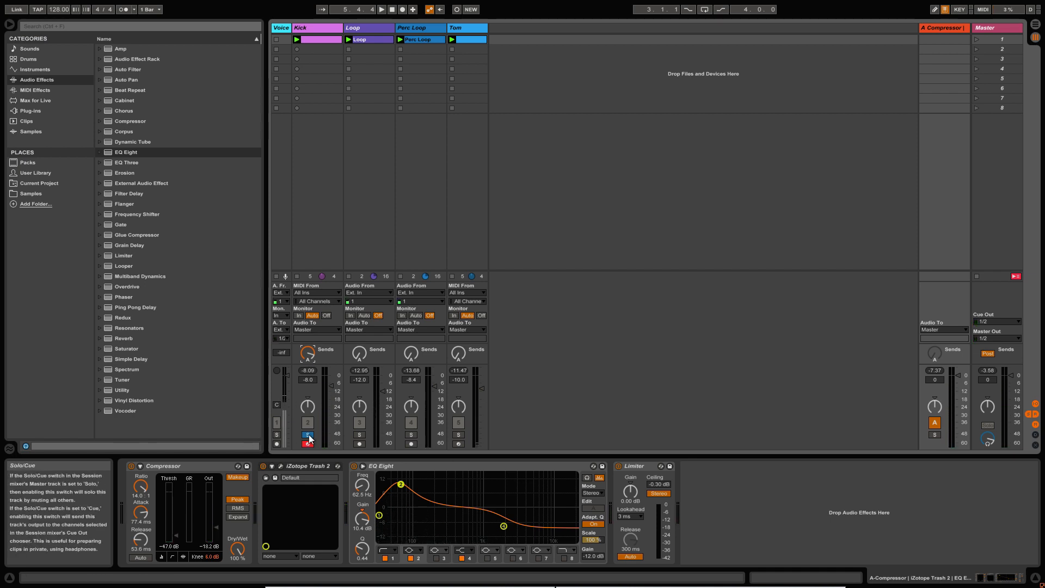
# Play the soloed kick and bypass and re-enable the return track's Compressor to compare the sound
pyautogui.press('space')
pyautogui.click(131, 466)
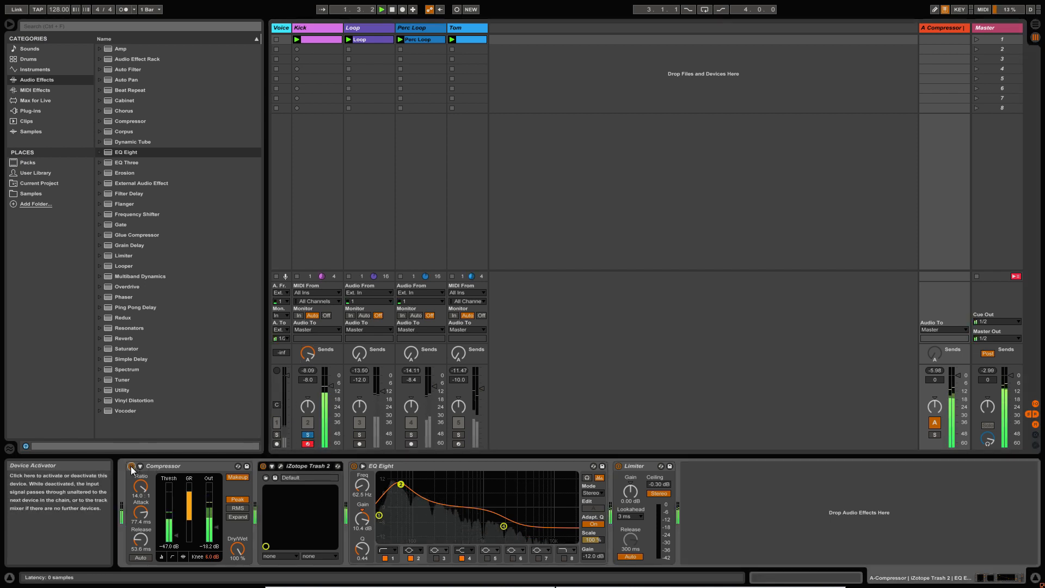
pyautogui.click(131, 467)
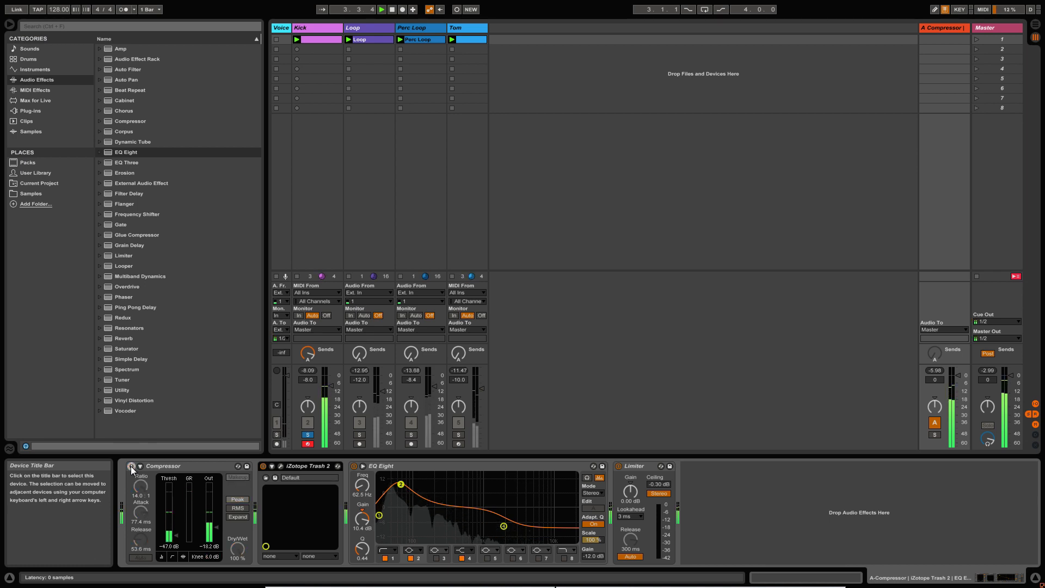
# Toggle iZotope Trash 2 and EQ Eight off and on in the return chain to compare each one's effect on the kick
pyautogui.click(263, 467)
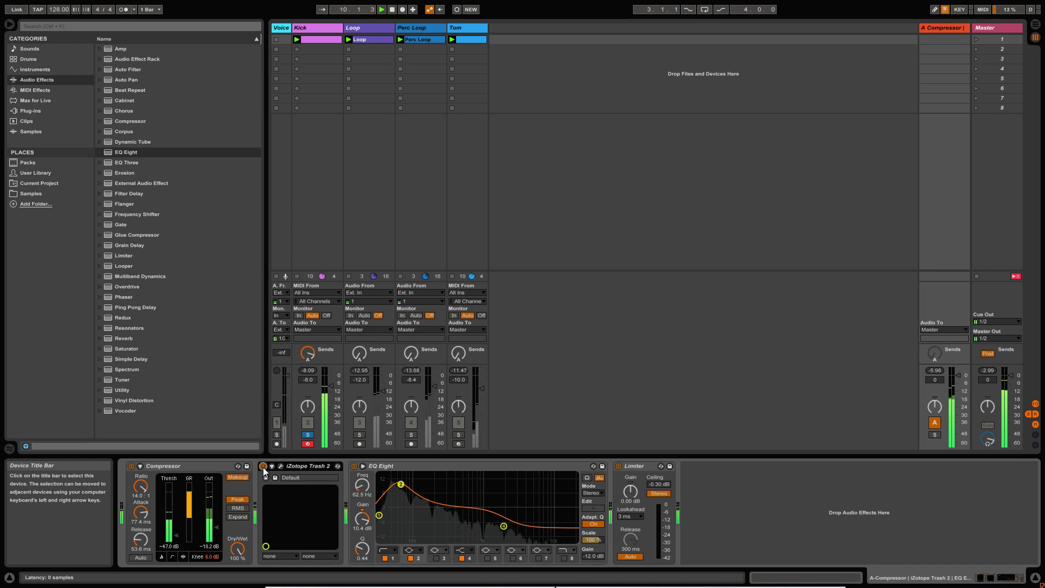
pyautogui.click(263, 466)
pyautogui.click(263, 467)
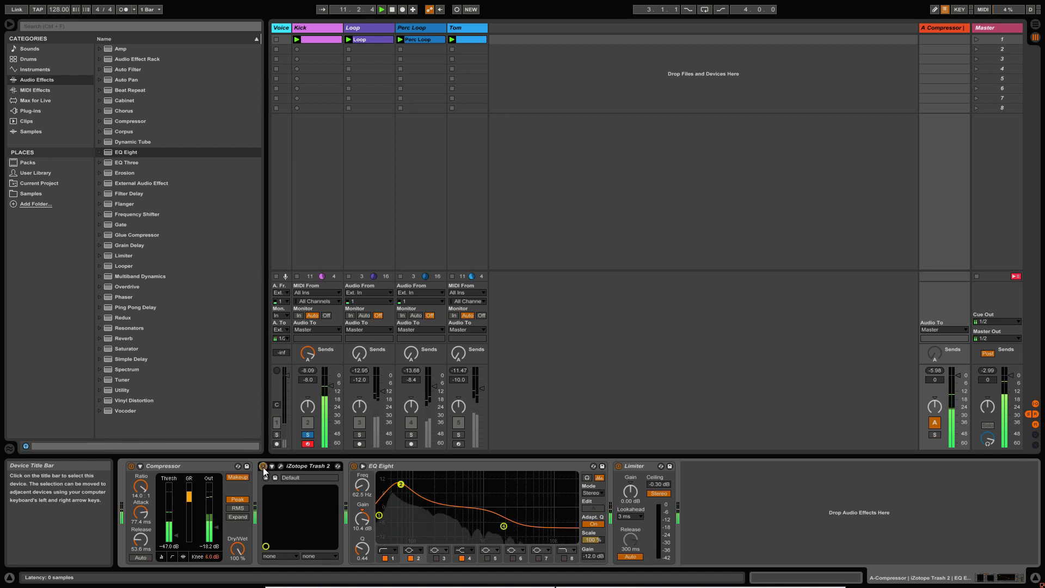
pyautogui.click(354, 466)
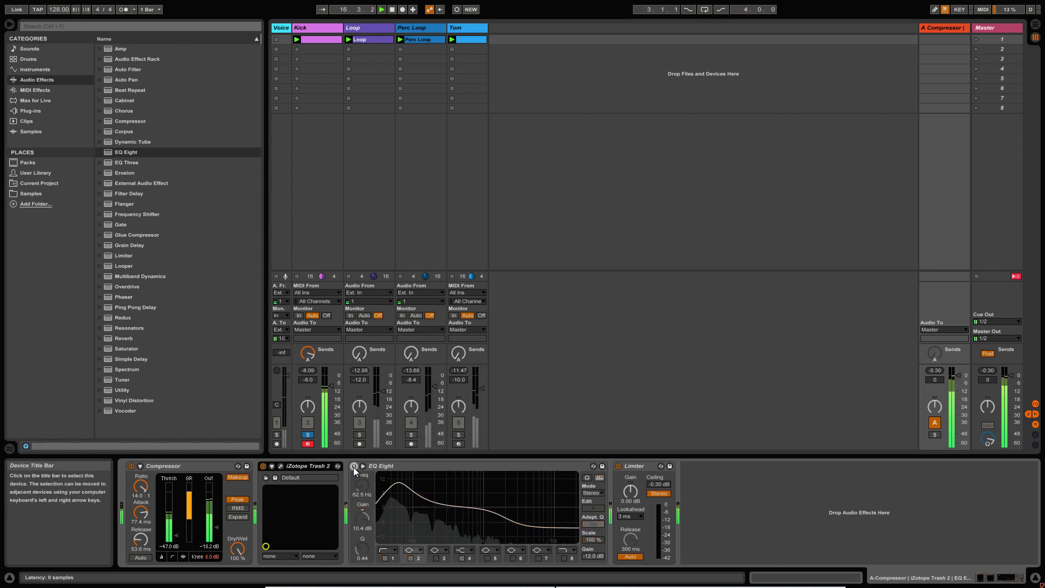
pyautogui.click(353, 465)
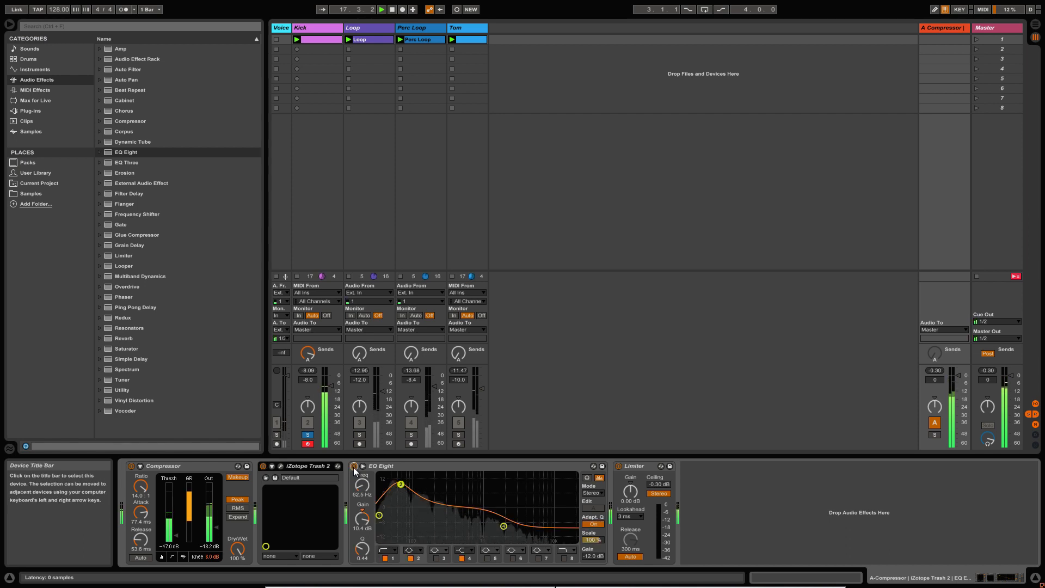
# Bypass Trash 2 and the Compressor, toggle EQ Eight repeatedly to hear it alone on the kick, and re-enable the bypassed devices
pyautogui.click(263, 466)
pyautogui.click(131, 466)
pyautogui.press('space')
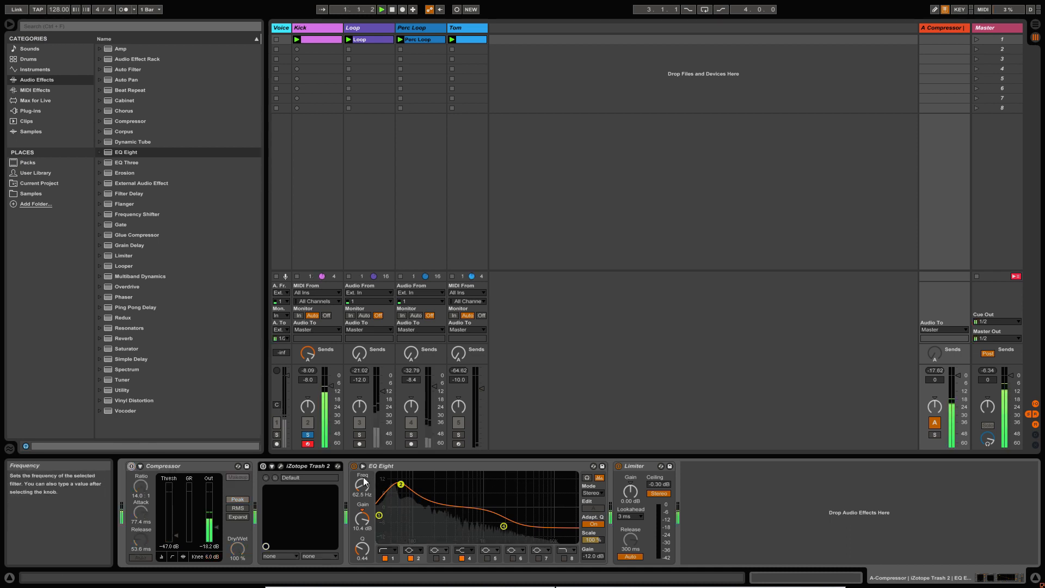
pyautogui.click(355, 465)
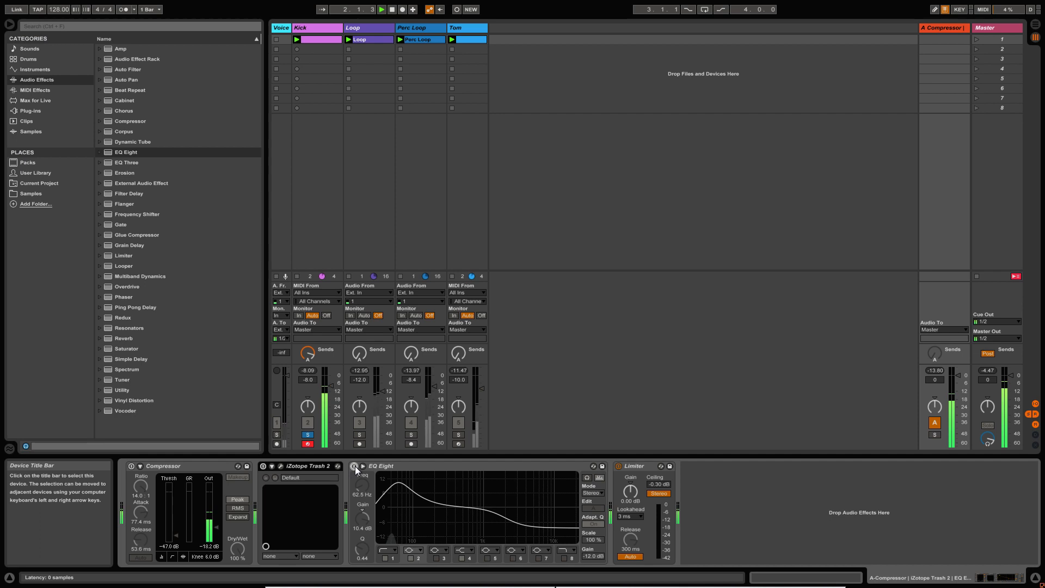
pyautogui.click(355, 466)
pyautogui.click(355, 466)
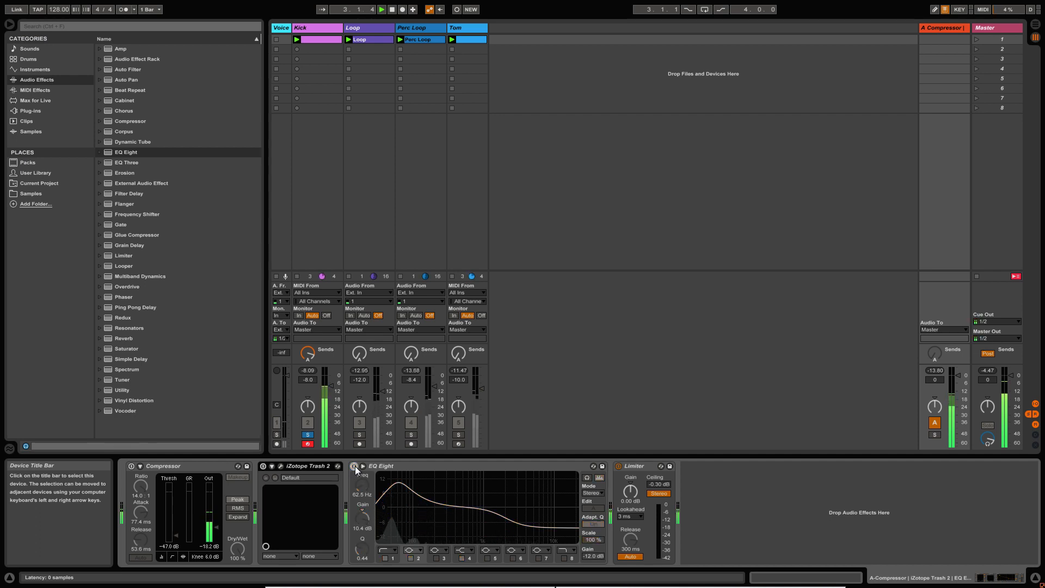
pyautogui.click(355, 466)
pyautogui.click(355, 466)
pyautogui.click(355, 466)
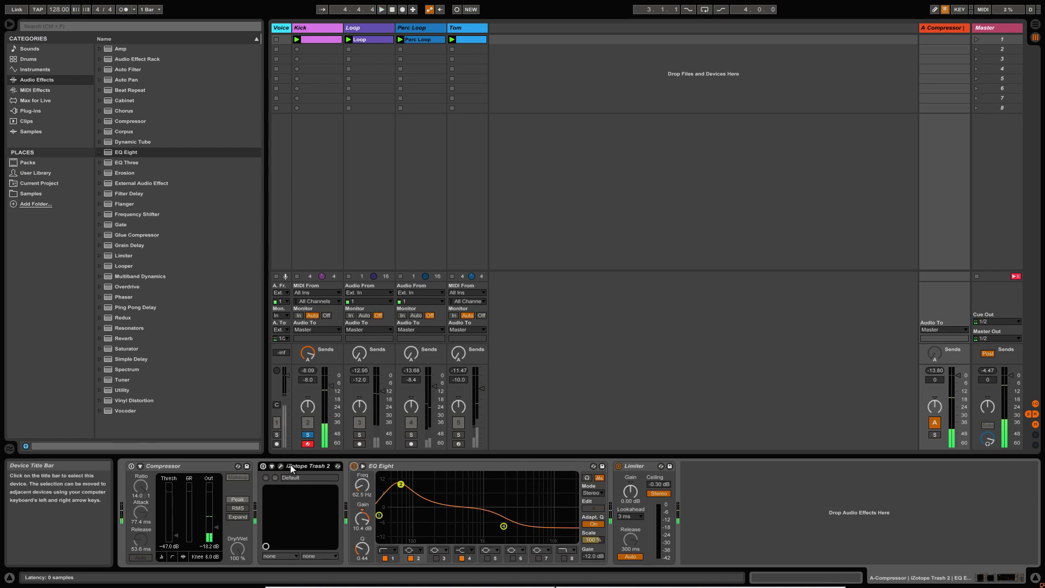
pyautogui.click(131, 466)
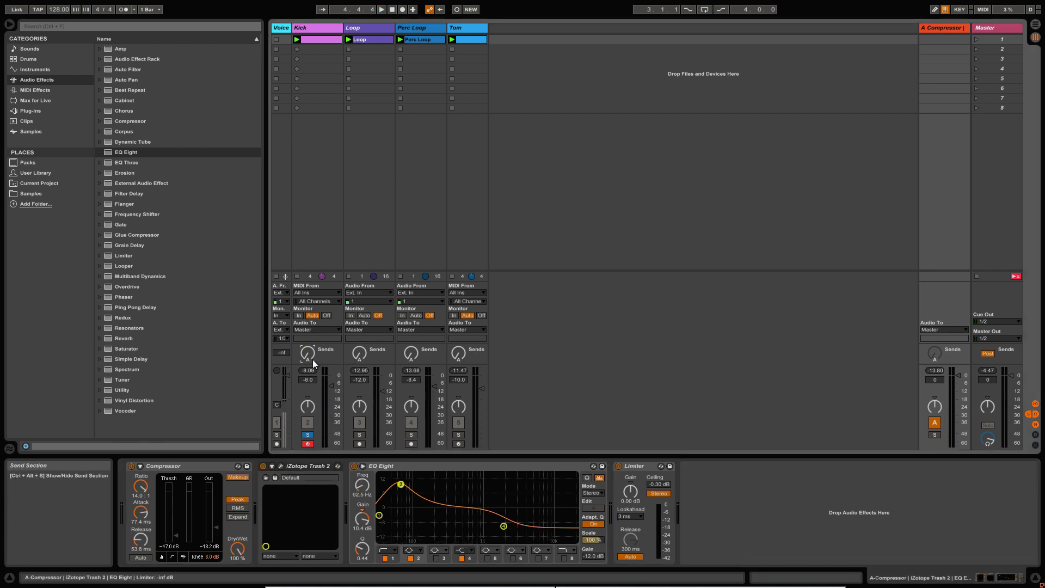
# Play the full mix without solo, raise Kick's send A to blend in the return, bring it back to -inf dB and stop playback
pyautogui.press('space')
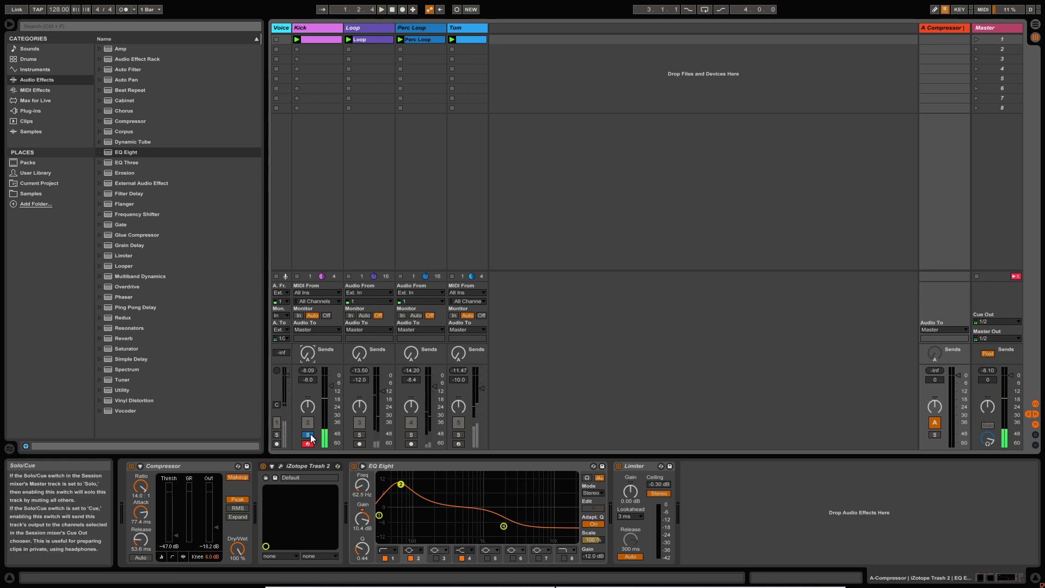
pyautogui.moveTo(311, 356); pyautogui.dragTo(311, 332)
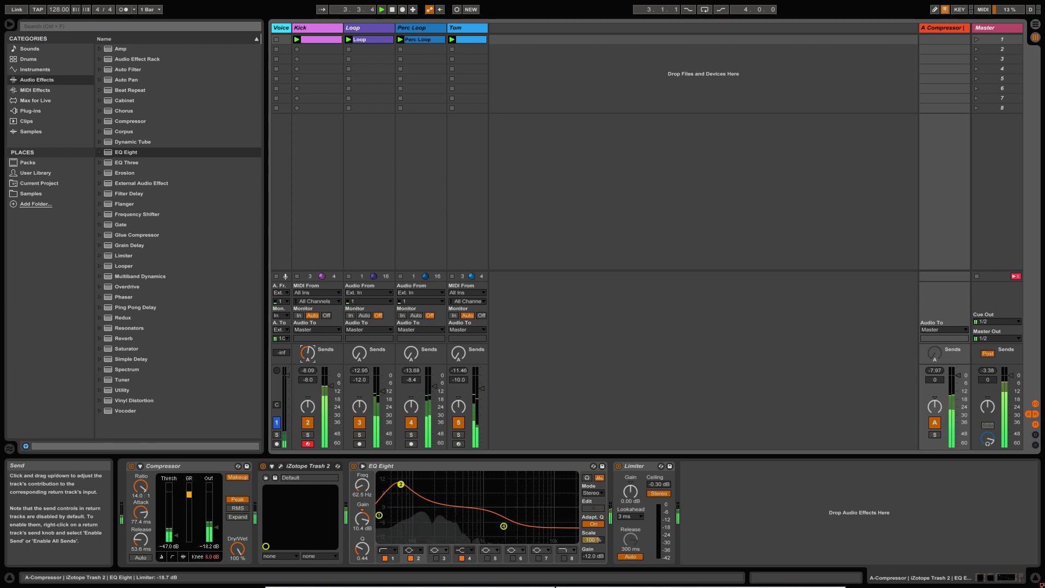
pyautogui.moveTo(311, 332); pyautogui.dragTo(310, 356)
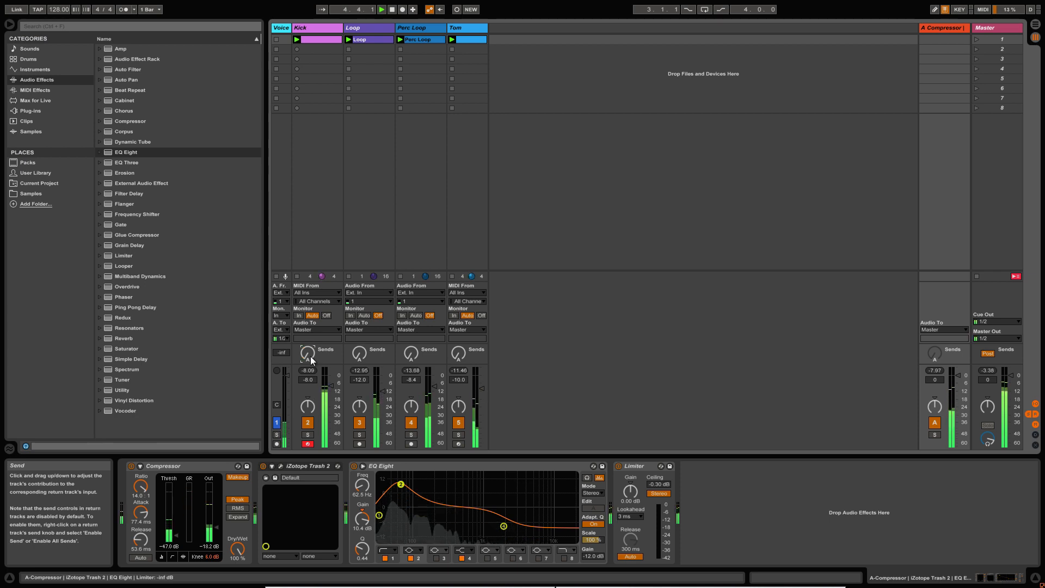
pyautogui.press('space')
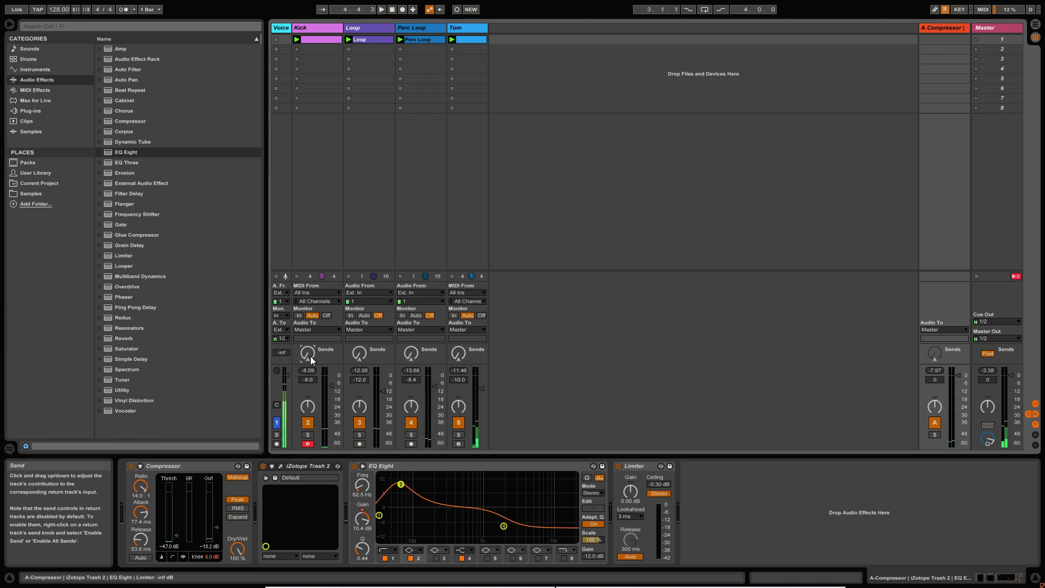